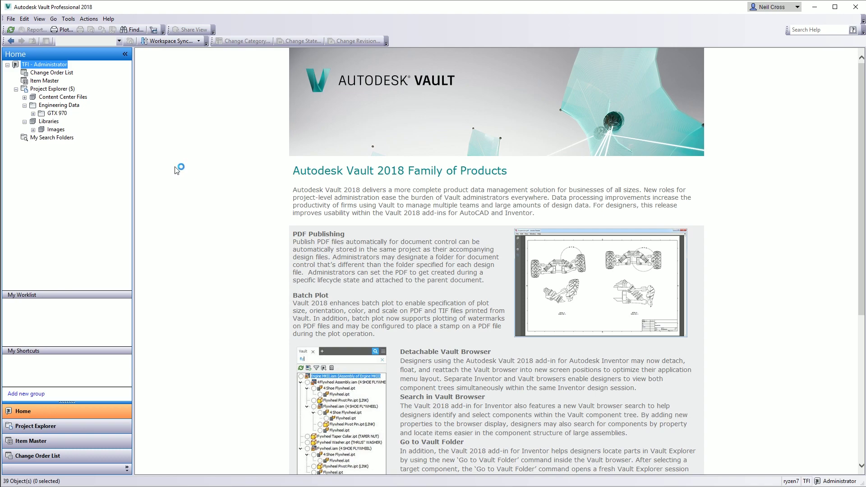
Open the GTX 970 folder and view GTX970.iam's history: revision A, Work in Progress
click(50, 116)
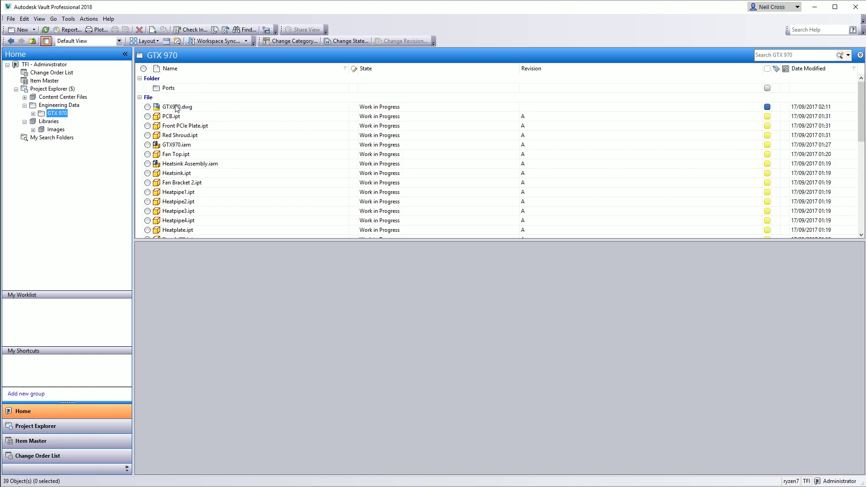
click(176, 106)
click(179, 144)
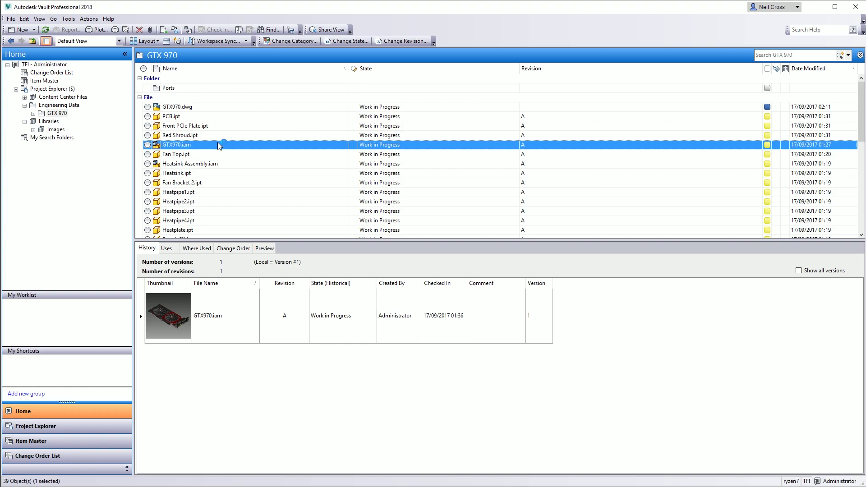
click(185, 145)
Show the empty Shared Views panel beside the GTX 970 files and widen it
click(40, 19)
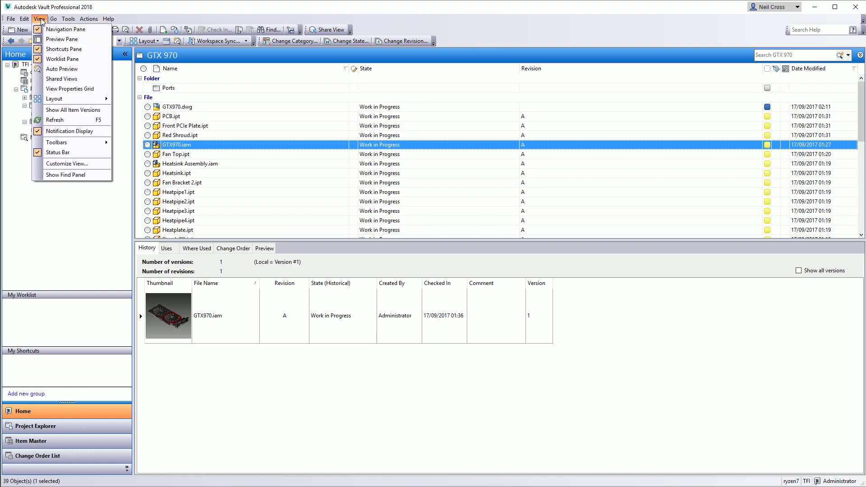
click(54, 80)
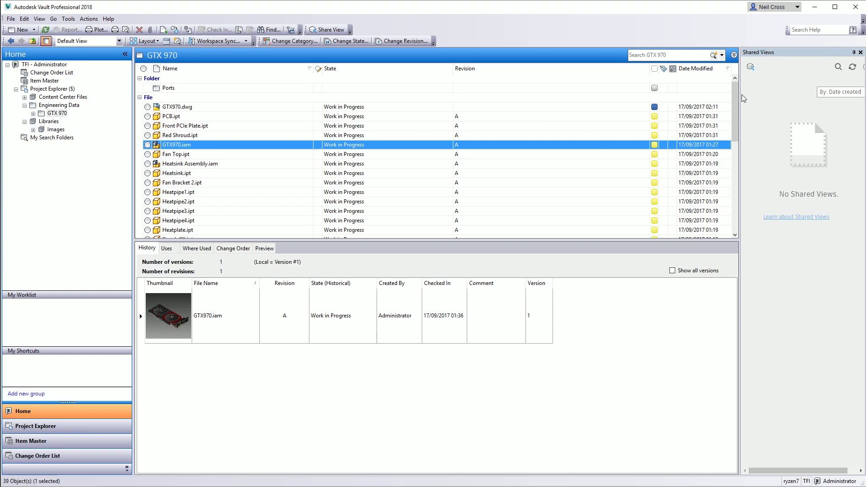
mouse_move(740, 99)
mouse_down()
mouse_move(706, 106)
mouse_move(742, 103)
mouse_up()
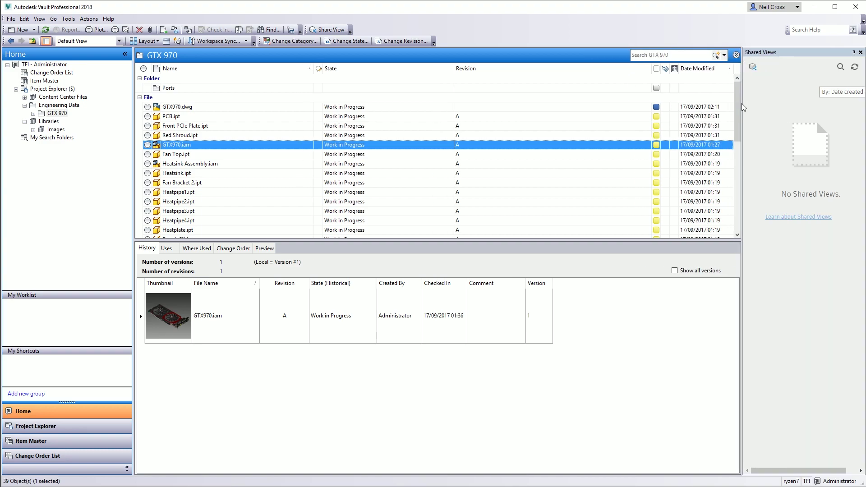
Share GTX970.iam as a view named 'Feedback required on the GTX970 design'
right_click(184, 149)
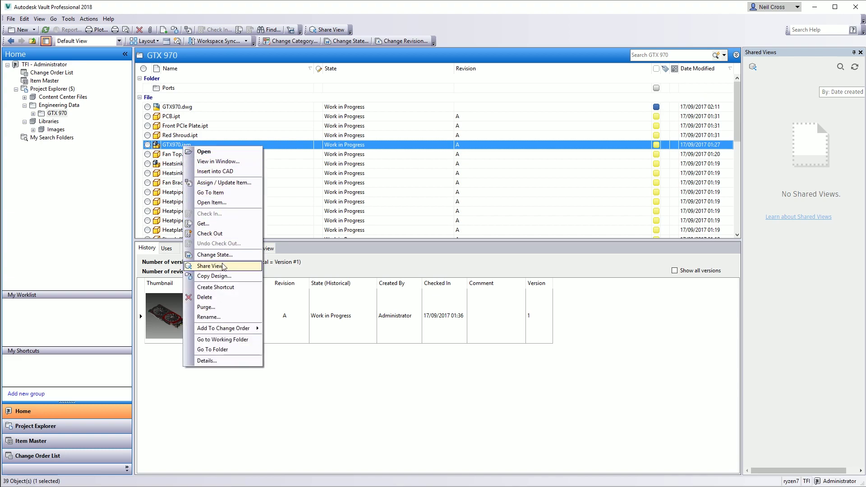
click(211, 266)
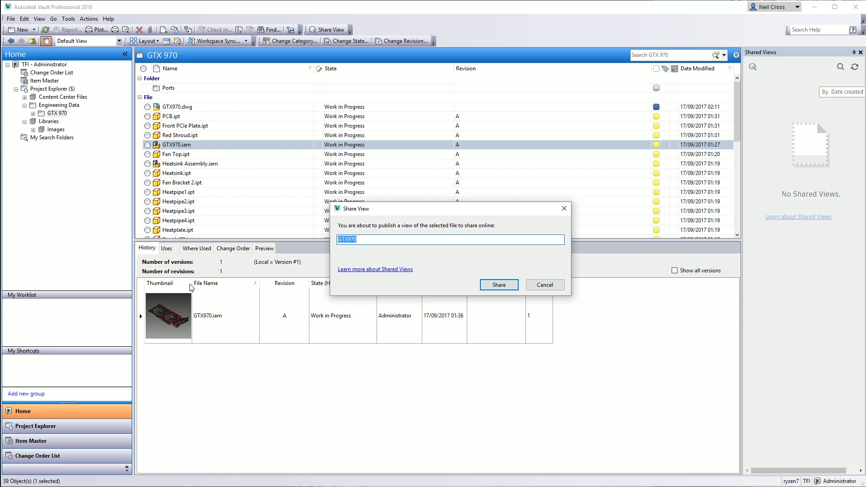
text(Feedback required on the GTX)
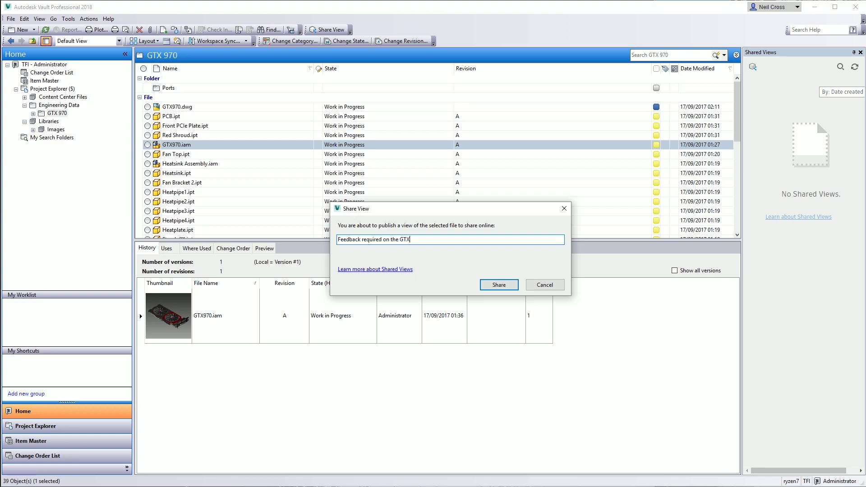
text(970 design)
click(484, 288)
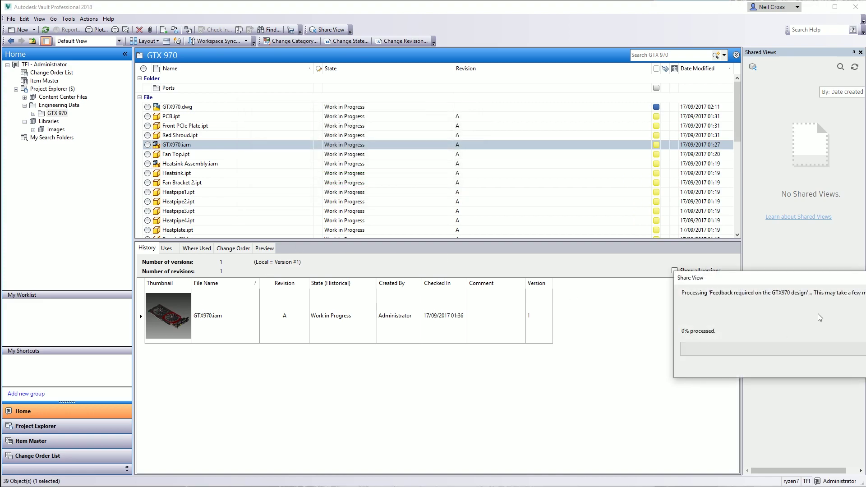
Once the GTX970 upload completes, view the shared view in the web browser
drag(793, 280, 498, 180)
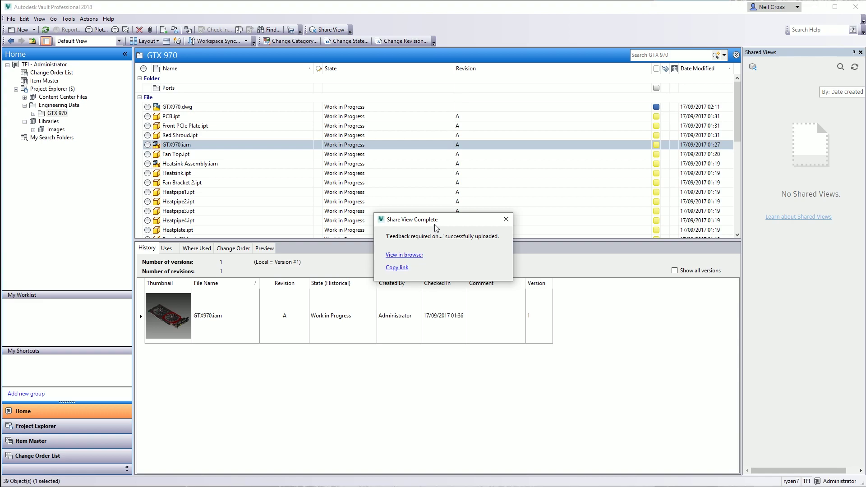
drag(436, 227, 347, 164)
click(331, 191)
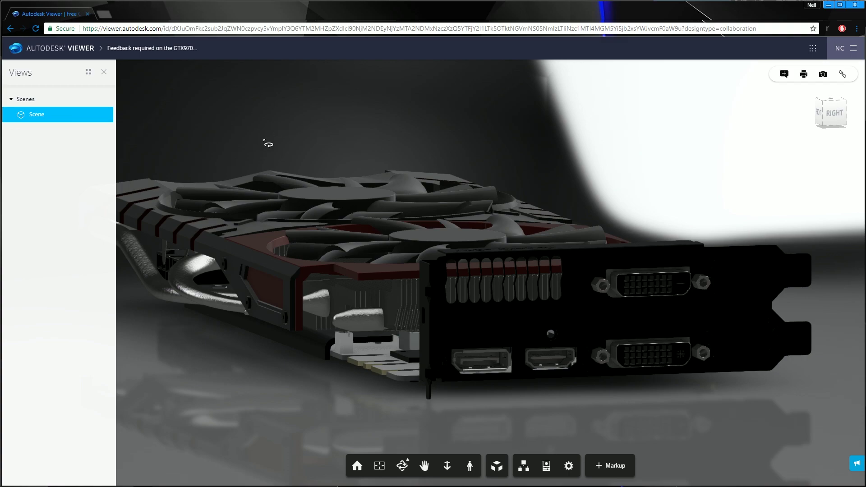
Orbit the graphics card to a raised three-quarter view, then explode its parts apart
scroll(269, 144, down, 5)
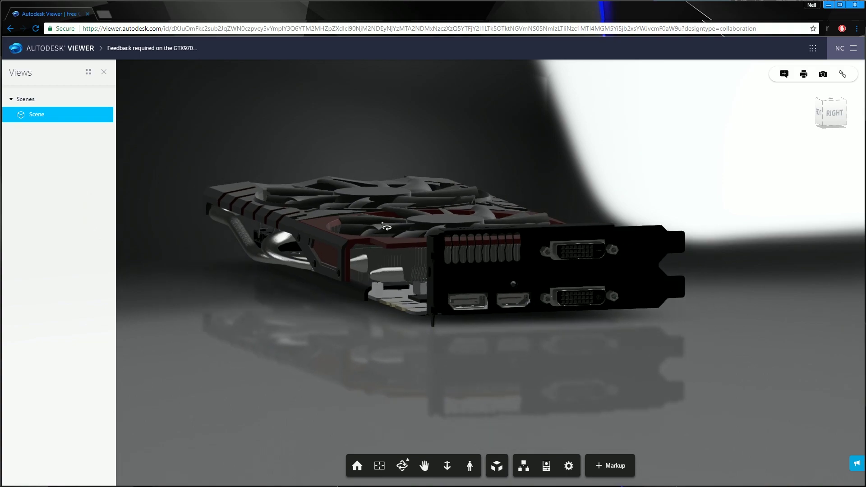
drag(386, 228, 339, 279)
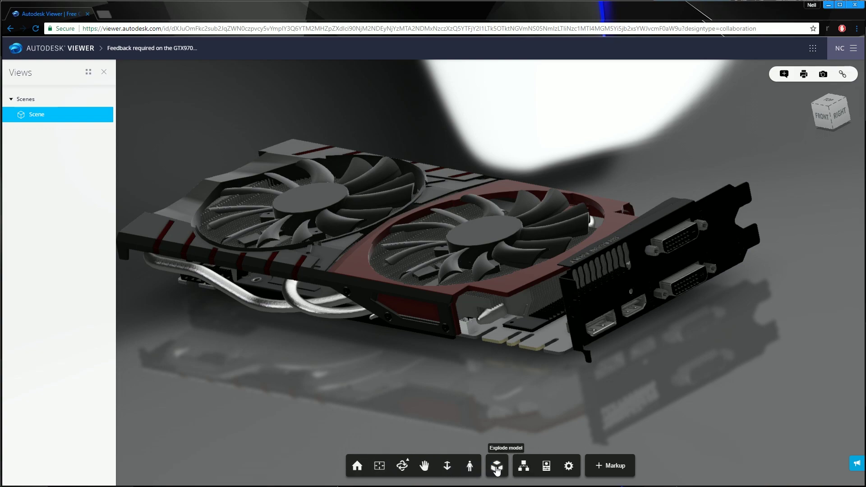
scroll(513, 386, down, 5)
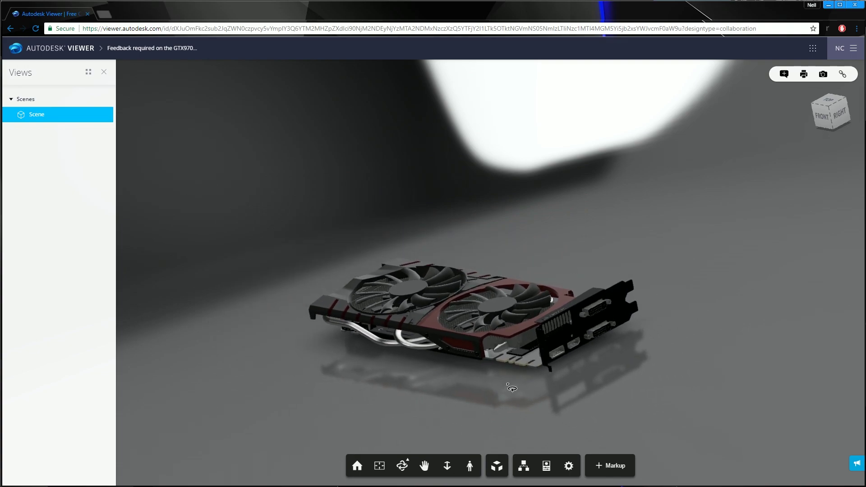
middle_drag(513, 385, 530, 359)
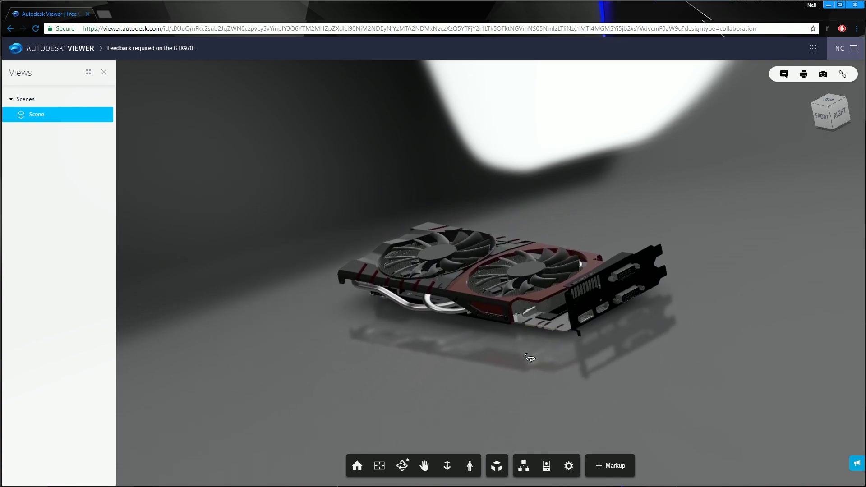
click(497, 466)
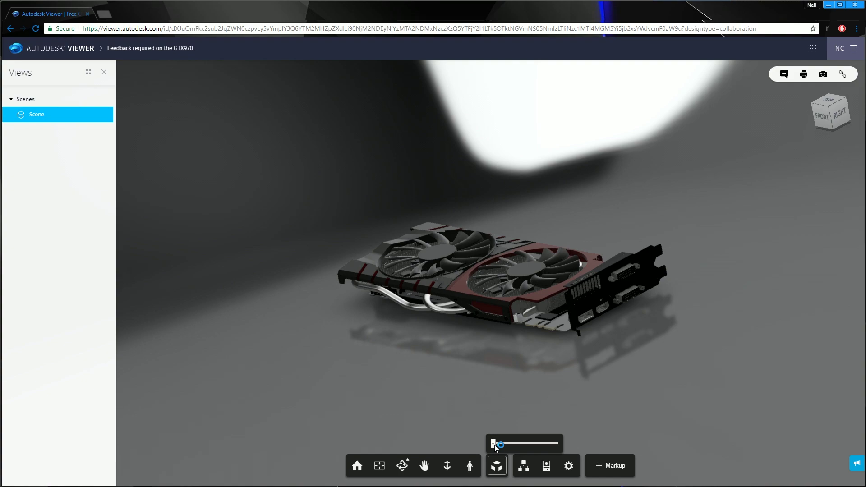
mouse_move(494, 446)
mouse_down()
mouse_move(557, 446)
mouse_move(495, 456)
mouse_up()
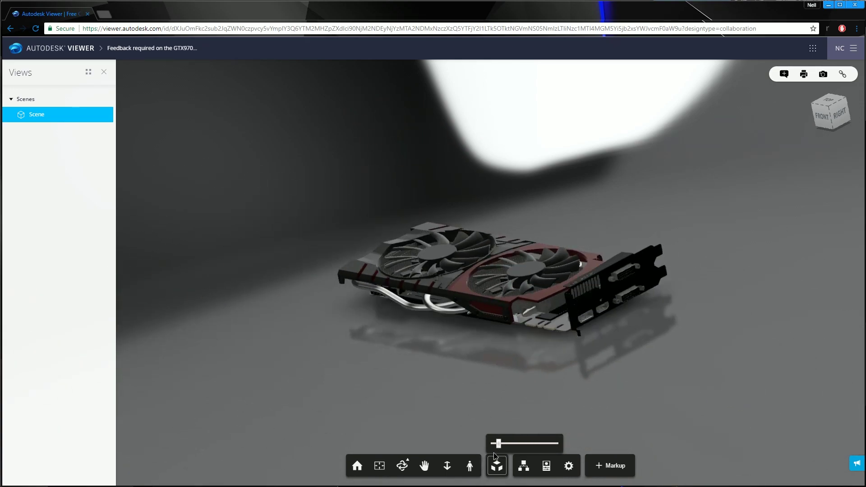
click(523, 466)
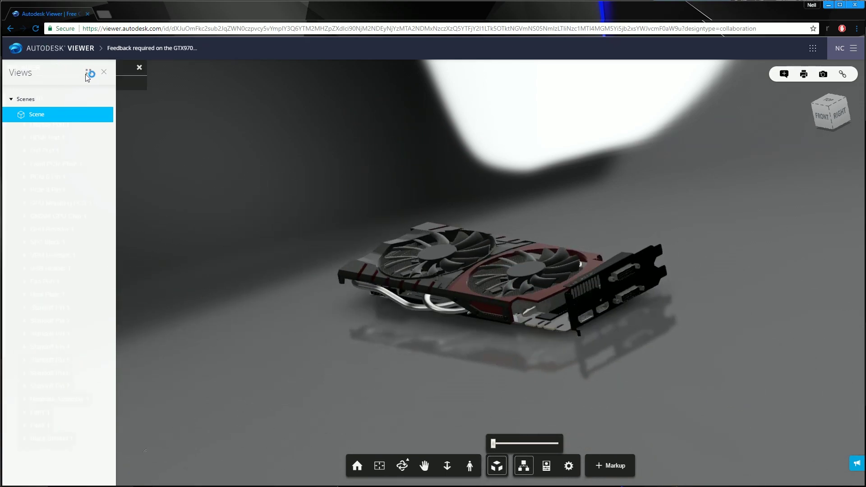
drag(69, 71, 119, 71)
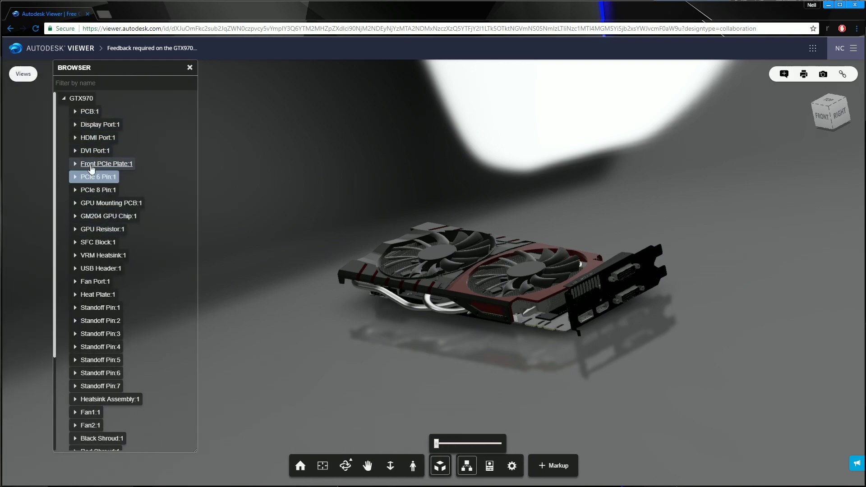
click(78, 153)
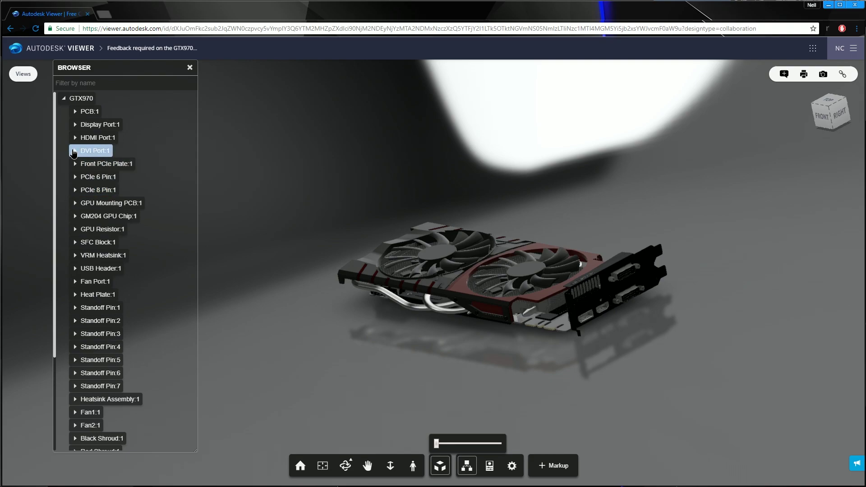
click(75, 151)
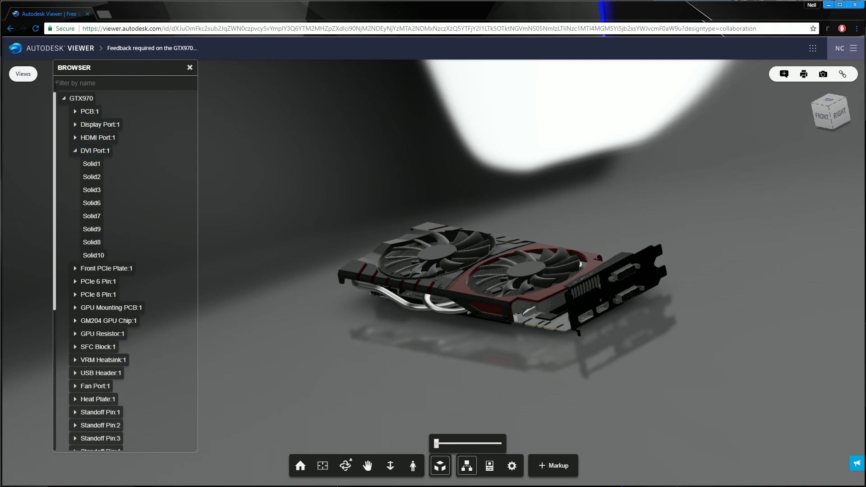
click(63, 99)
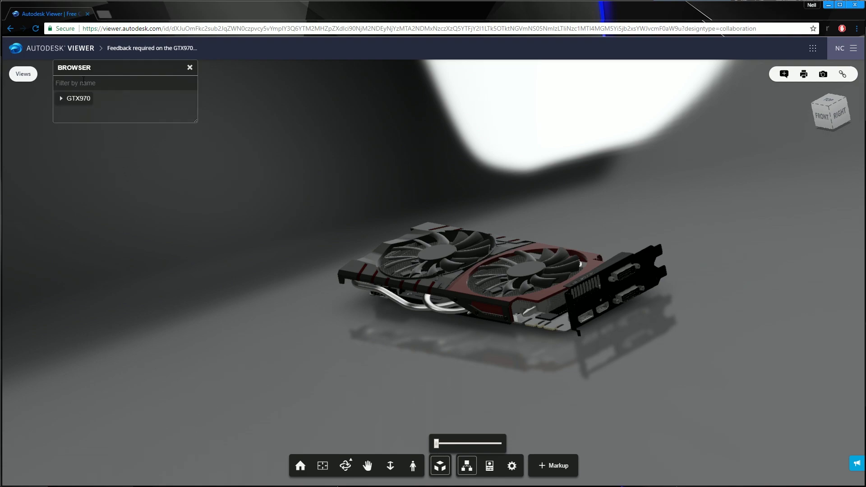
click(61, 98)
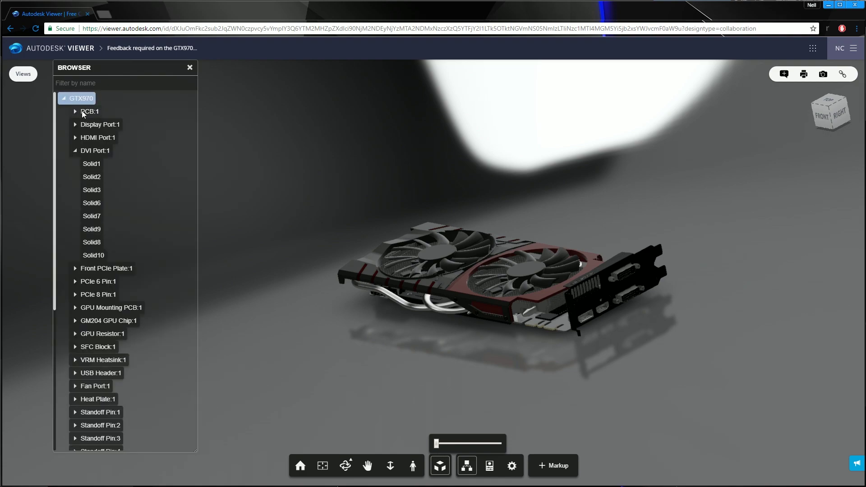
click(75, 151)
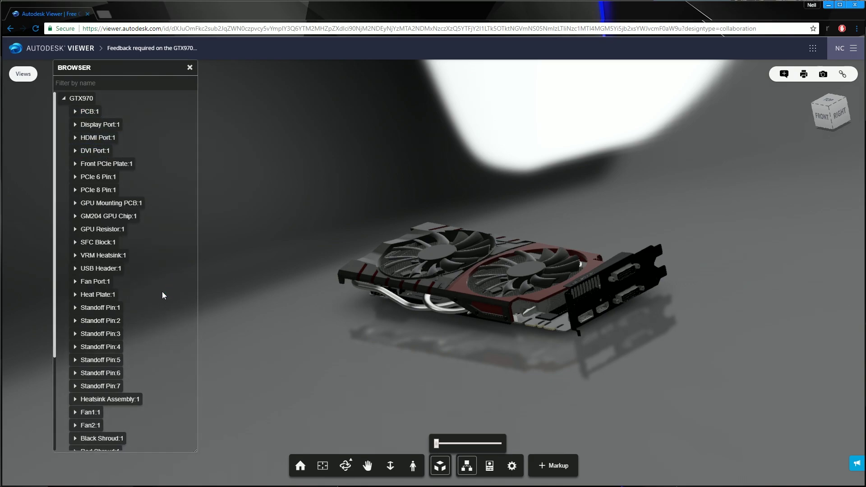
click(118, 270)
ctrl+click(107, 255)
click(95, 256)
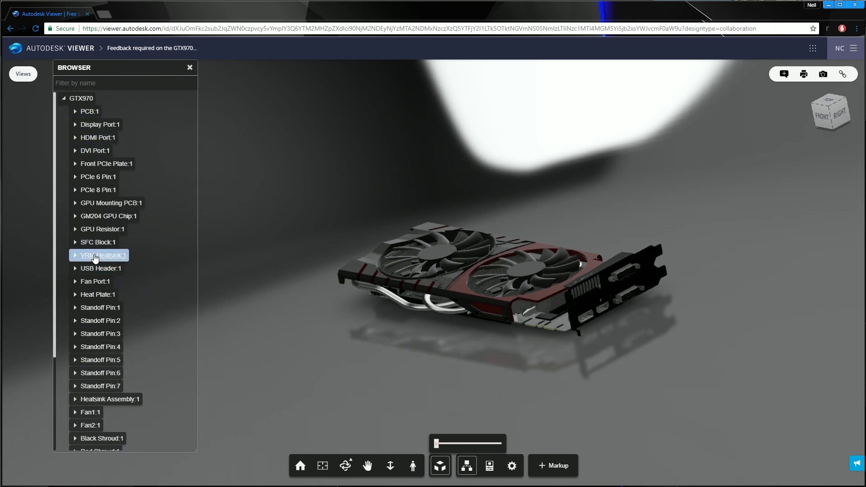
click(86, 242)
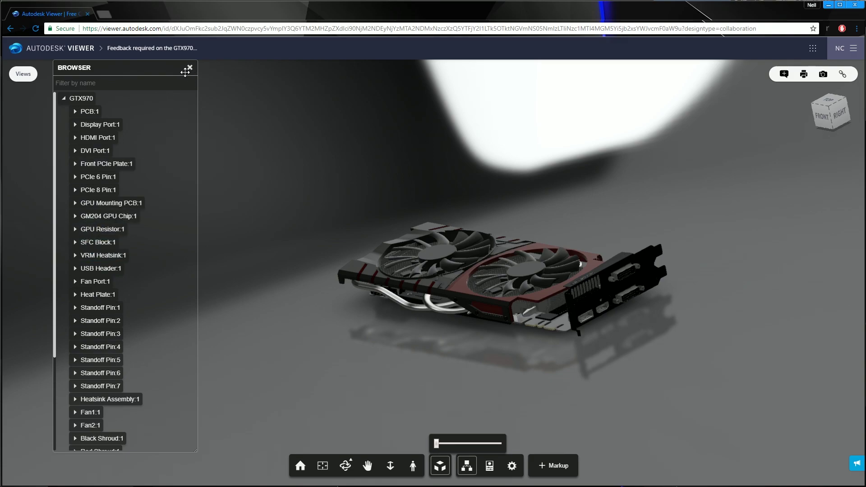
Show DVI Port:1's properties (volume 13097.75 mm³) and zoom out to see it on the card
double_click(96, 151)
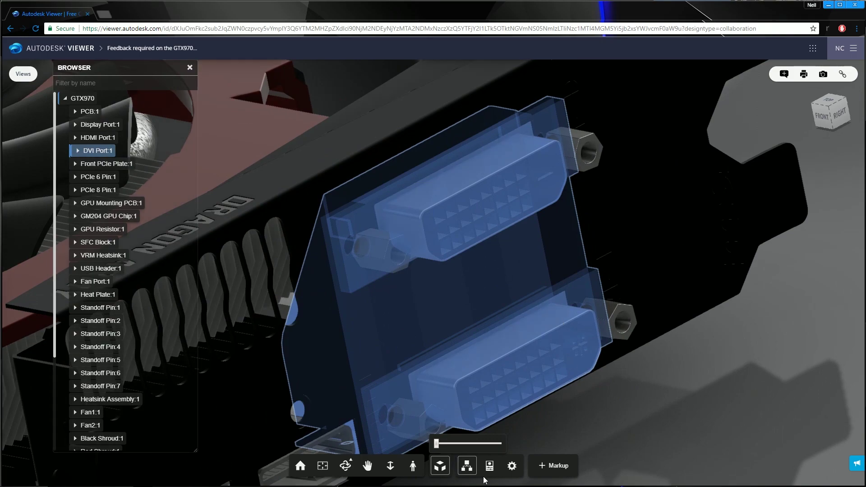
click(498, 462)
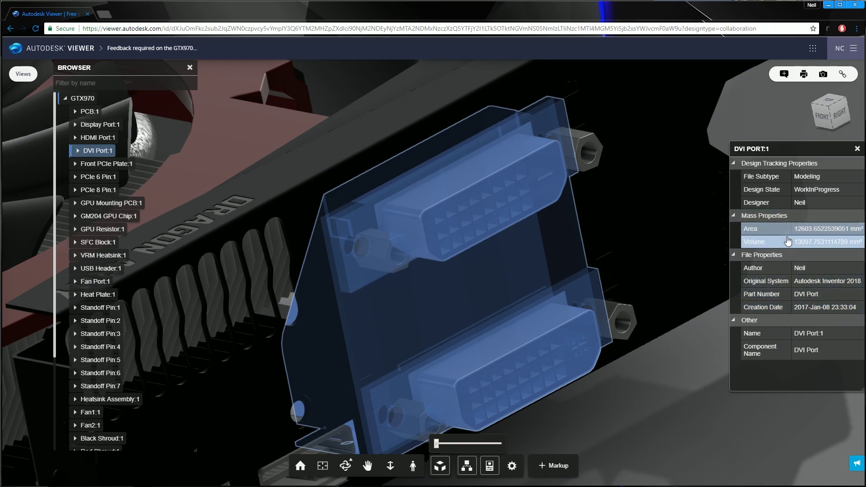
scroll(498, 299, down, 8)
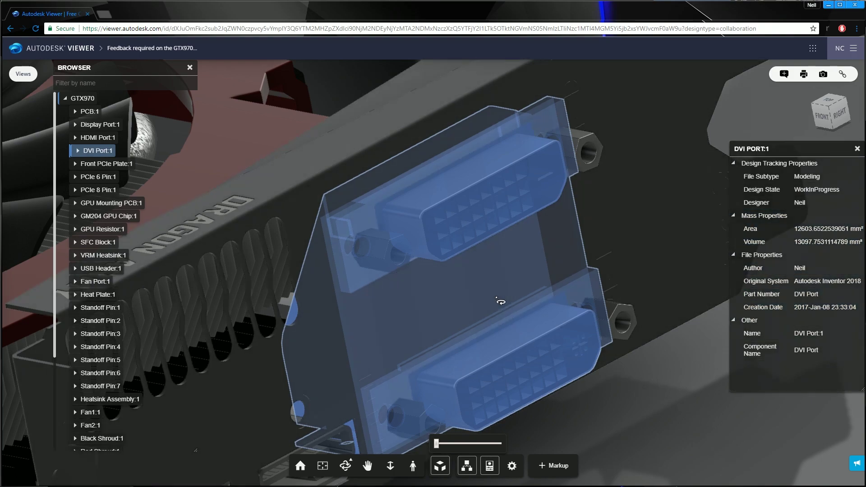
scroll(501, 302, down, 5)
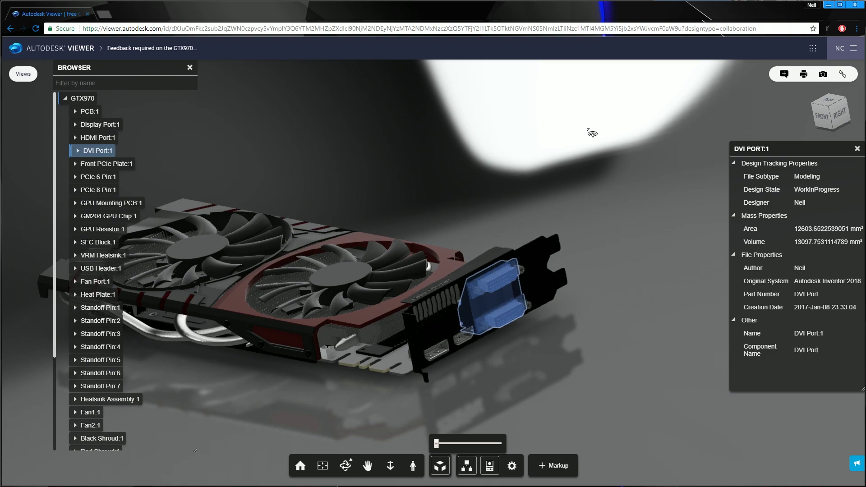
drag(449, 231, 523, 258)
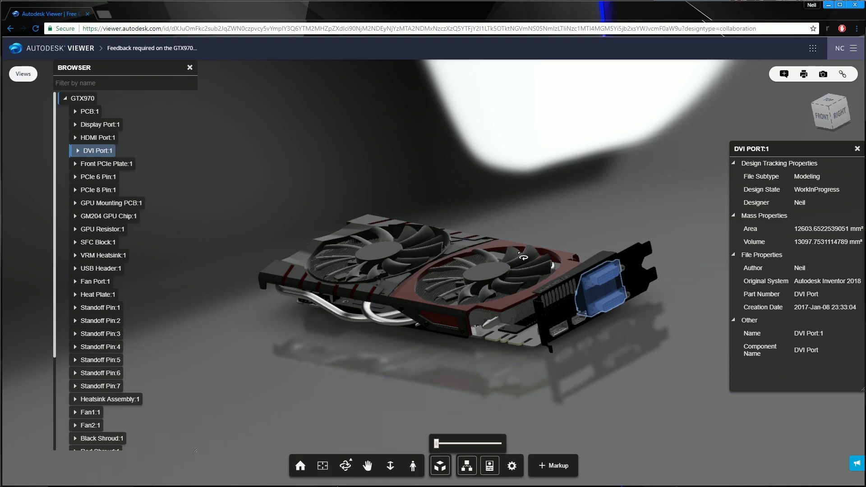
drag(523, 257, 547, 325)
Review both Settings tabs, then close Settings and the DVI Port:1 properties panel
click(512, 465)
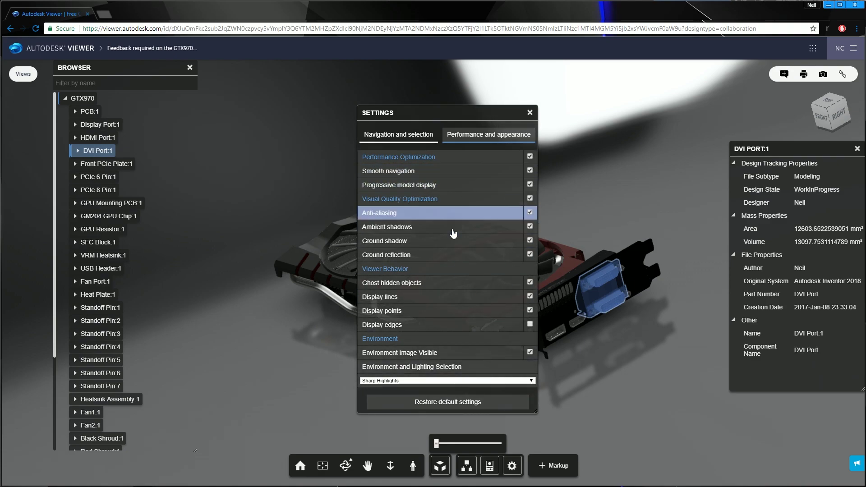
click(398, 135)
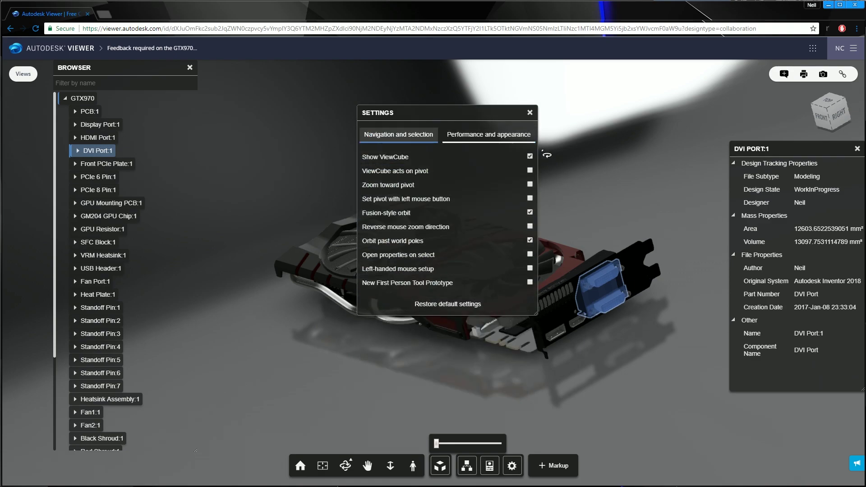
click(530, 112)
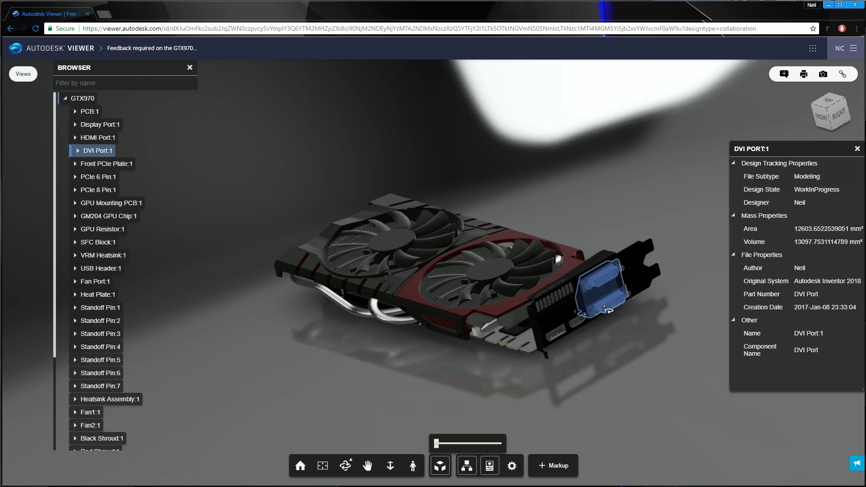
click(856, 149)
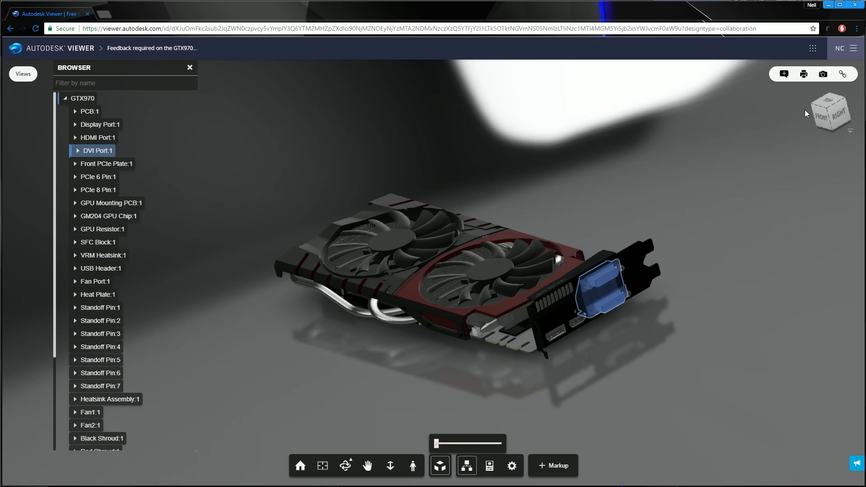
Reorient the card to underside and right views, then back to front-right-top
click(828, 113)
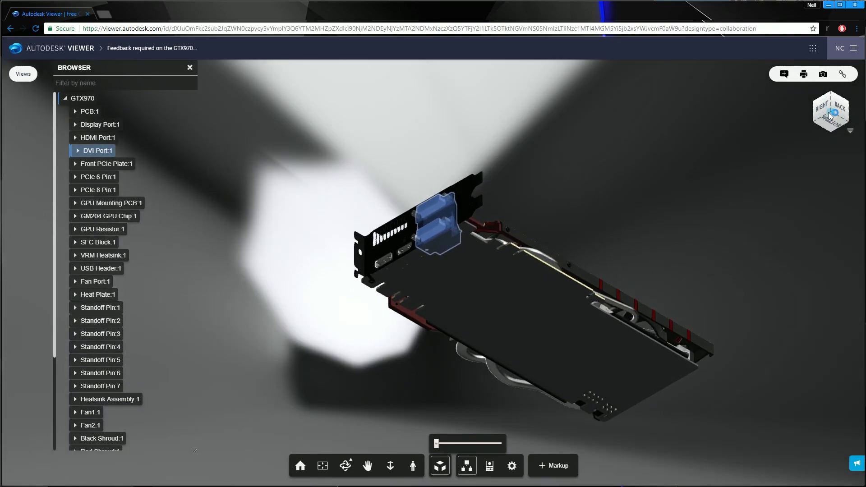
click(818, 115)
click(817, 116)
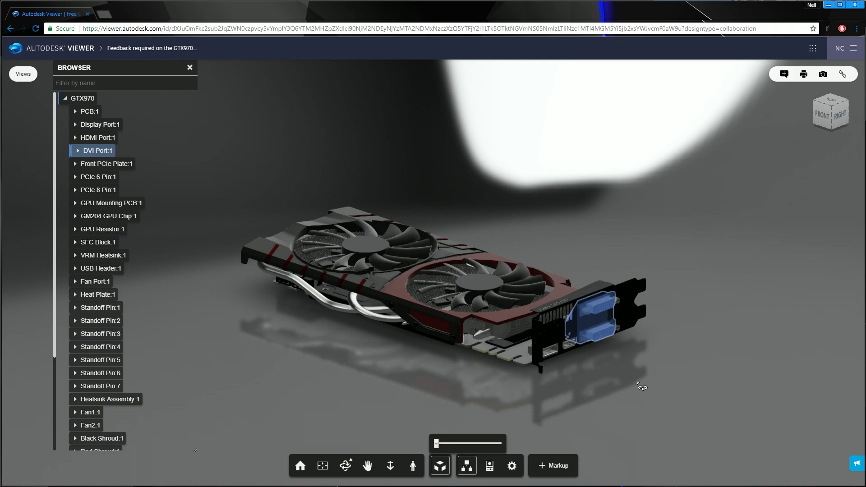
click(553, 467)
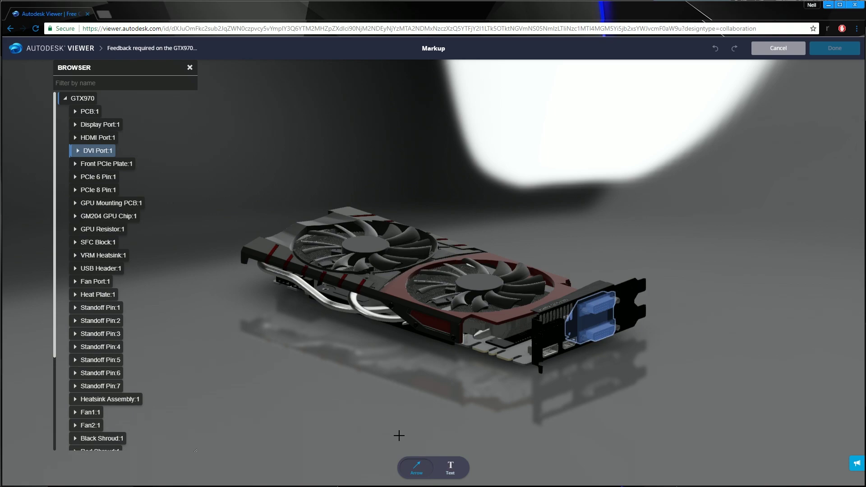
click(772, 50)
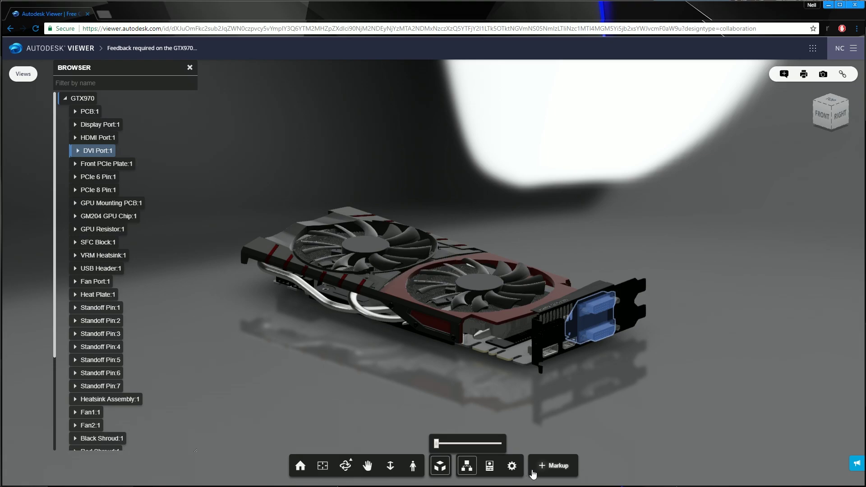
Draw a red arrow to the fan hub with a 'Where's the image' text note
click(553, 465)
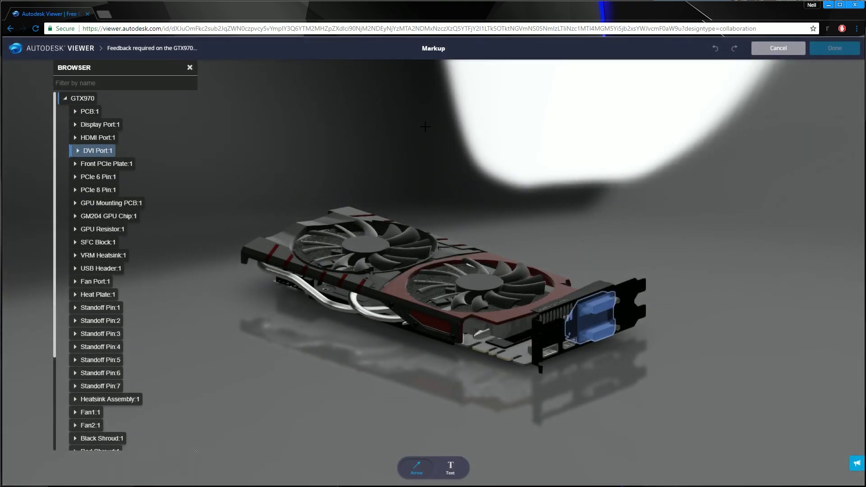
drag(410, 194, 371, 240)
click(450, 467)
click(393, 170)
text(Where's the image?)
click(445, 187)
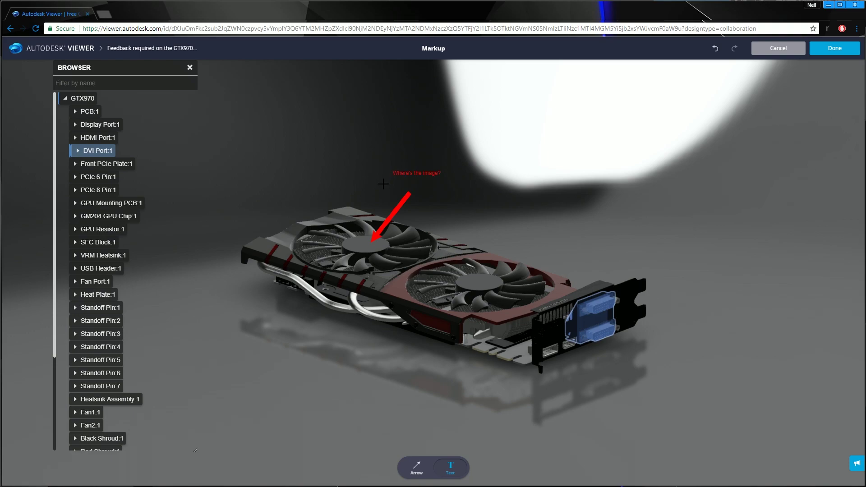
click(419, 173)
drag(419, 173, 423, 184)
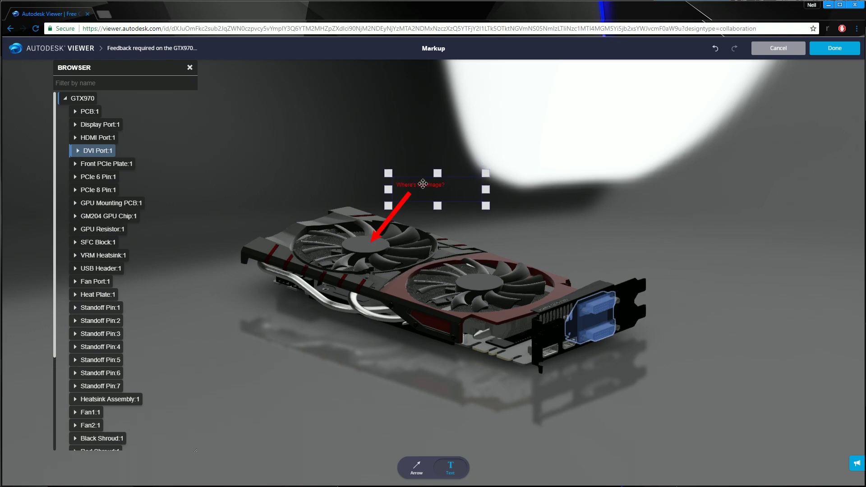
click(502, 162)
Save the markup with the description 'Feedback from client Acme Ltds'
click(850, 52)
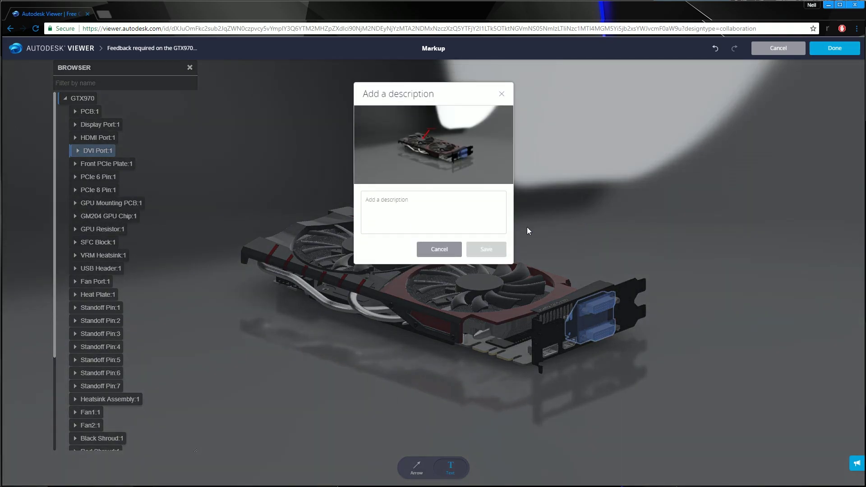
click(398, 214)
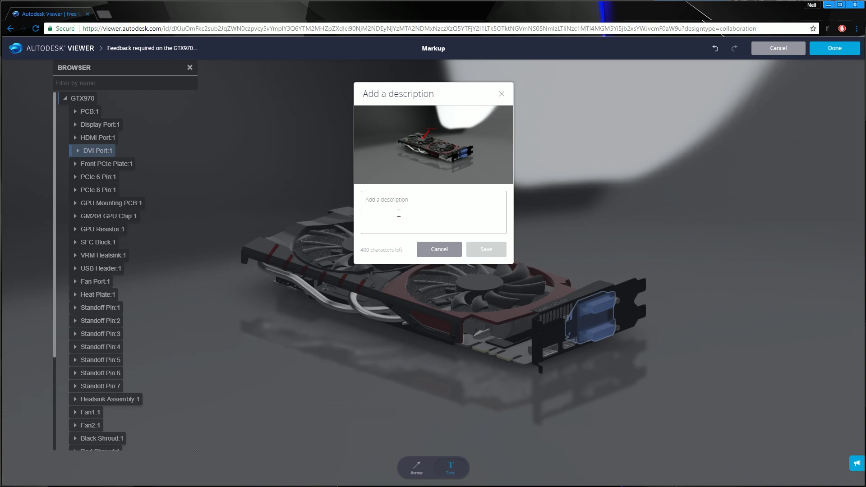
text(Feedback from)
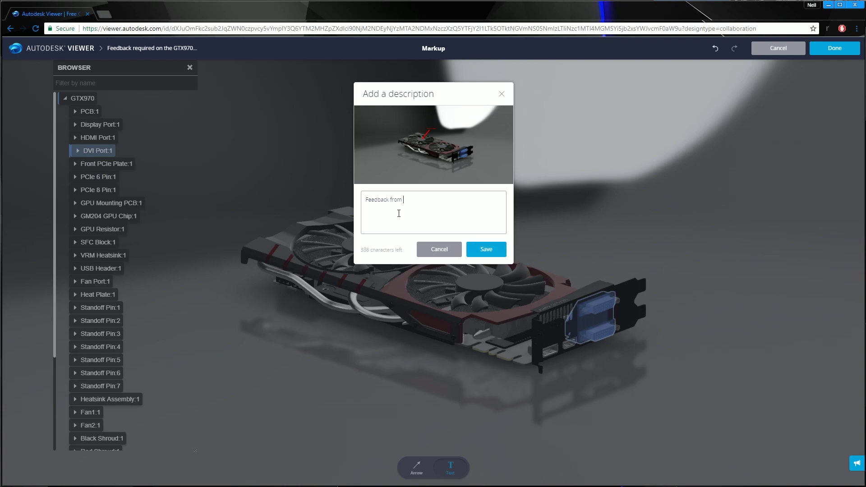
text( client Acme Ltds)
click(496, 249)
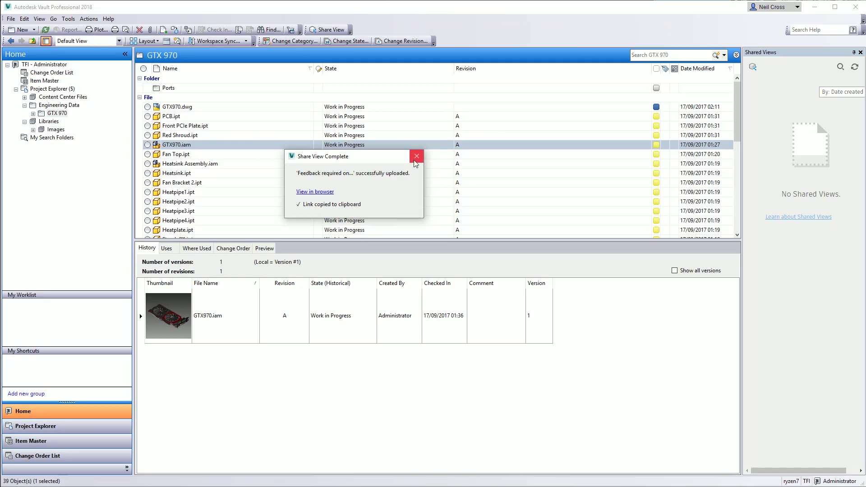
Refresh the Shared Views list and open the GTX970 view's 1 comment
click(414, 153)
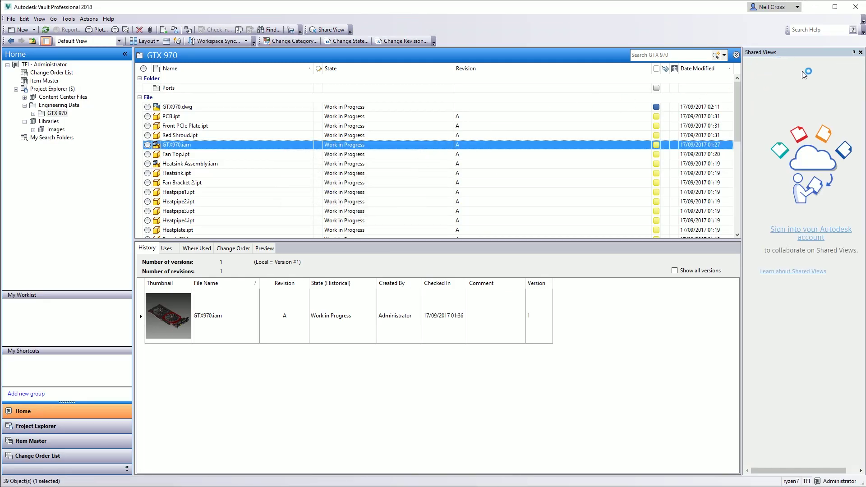
click(853, 69)
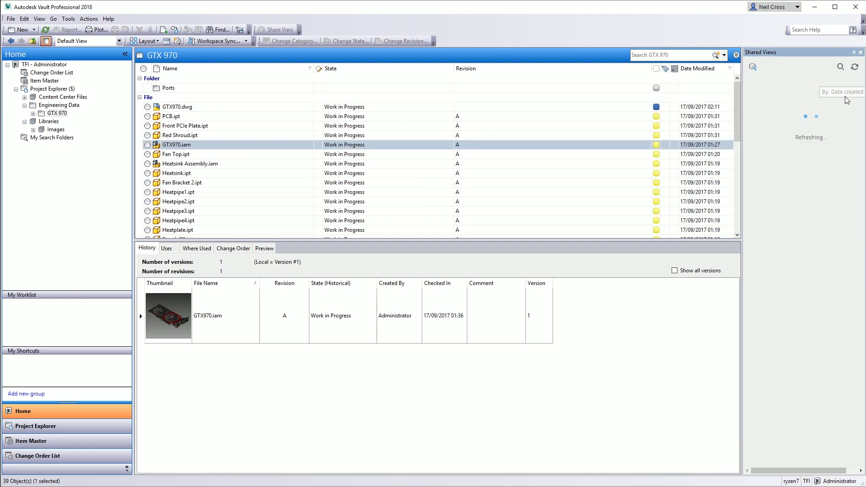
click(799, 142)
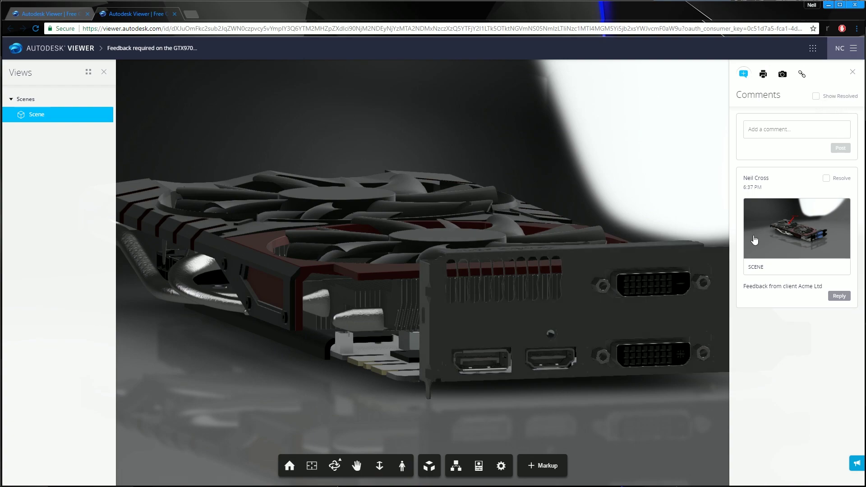
Restore the comment's saved markup viewpoint, then close the browser to return to Vault
click(785, 230)
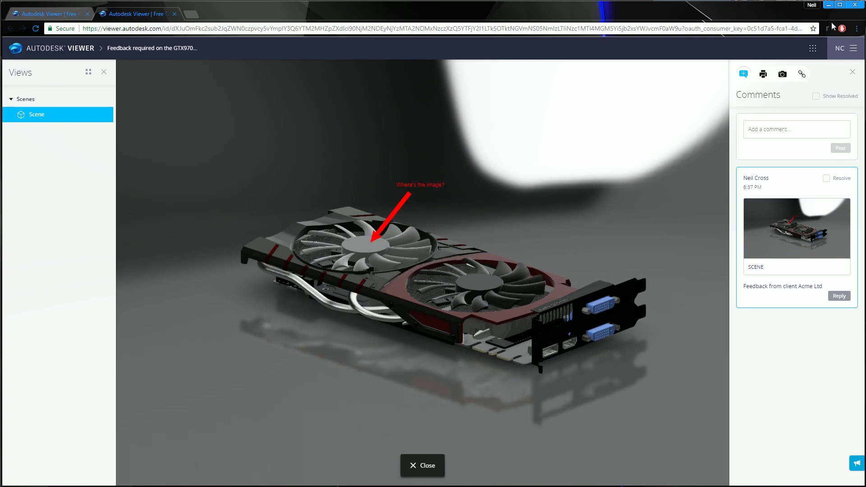
click(854, 5)
Share GTX970.dwg as the view 'GTX970 Drawing for feedback' and copy its link
click(166, 110)
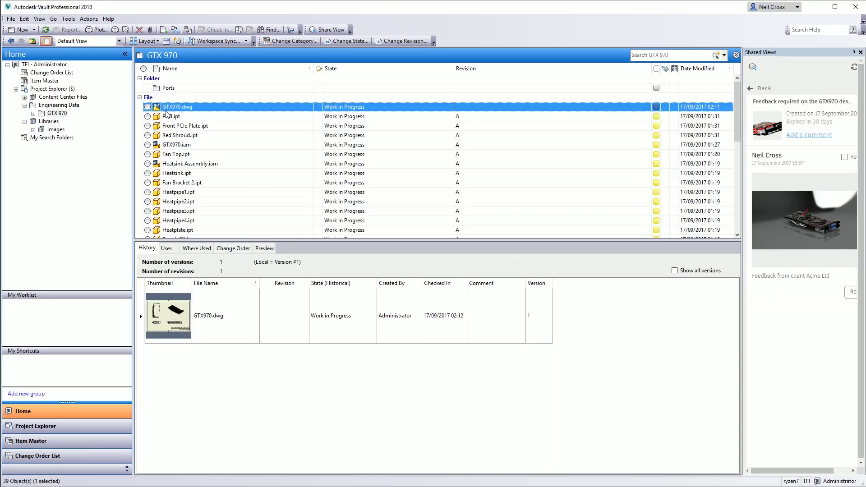
right_click(166, 111)
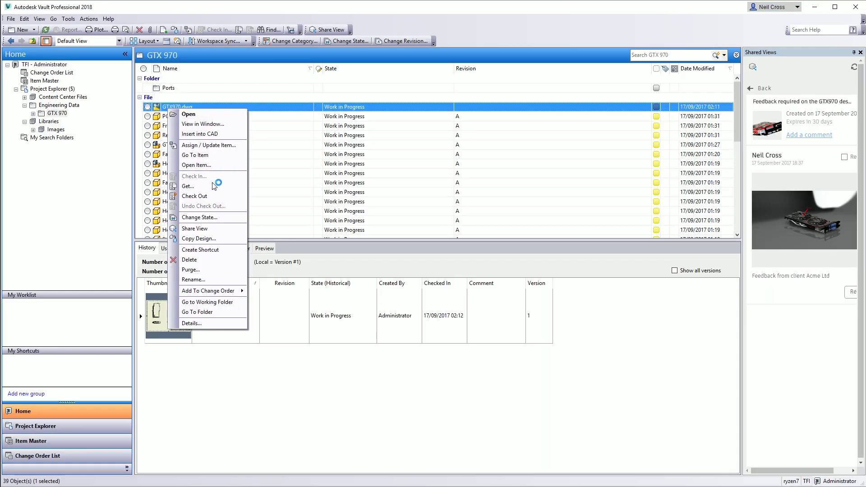
click(212, 228)
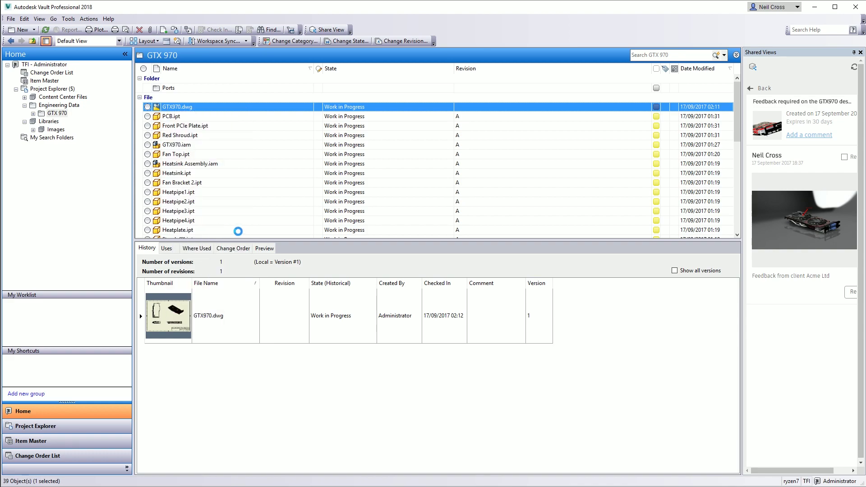
click(386, 242)
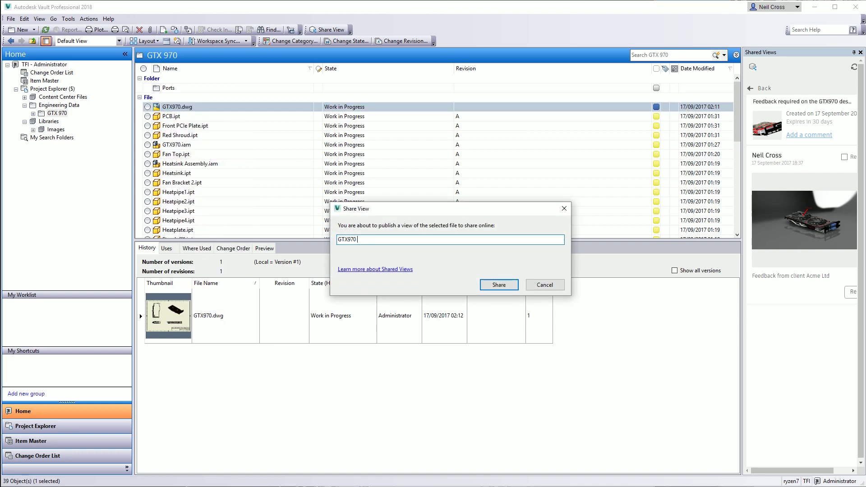
text(Drawing for feedback)
click(498, 285)
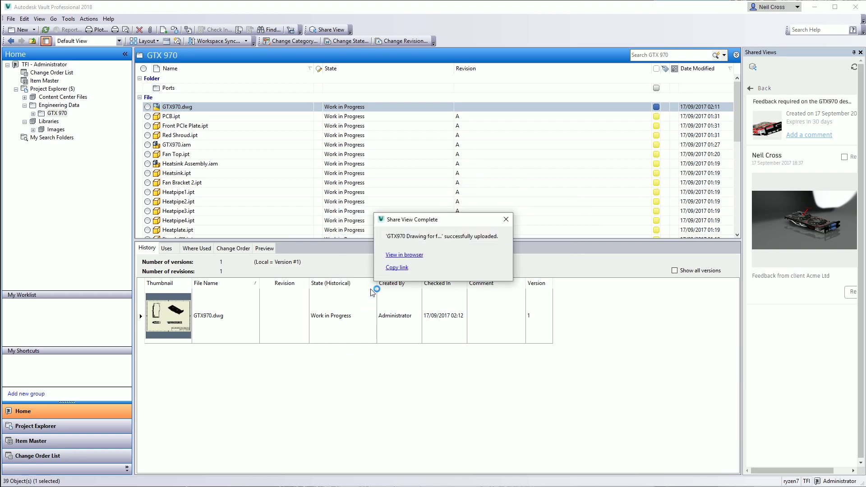
click(395, 267)
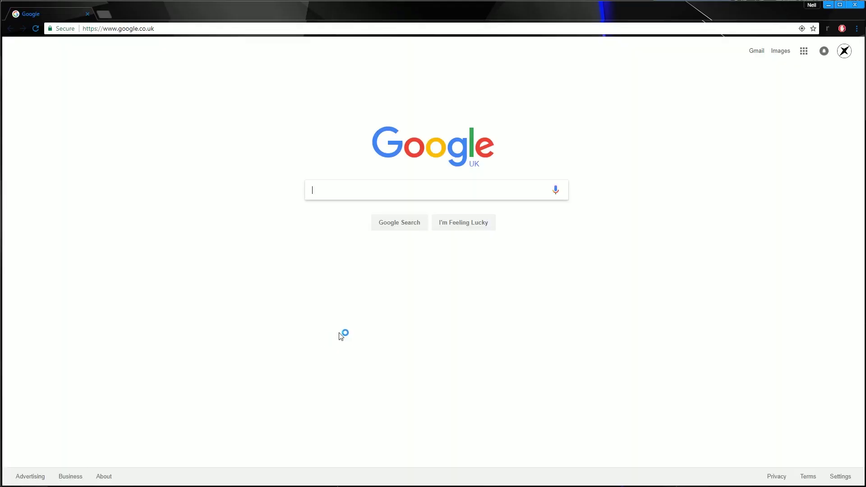
Paste the copied share link into the browser's address bar and open it
click(180, 28)
key(ctrl+v)
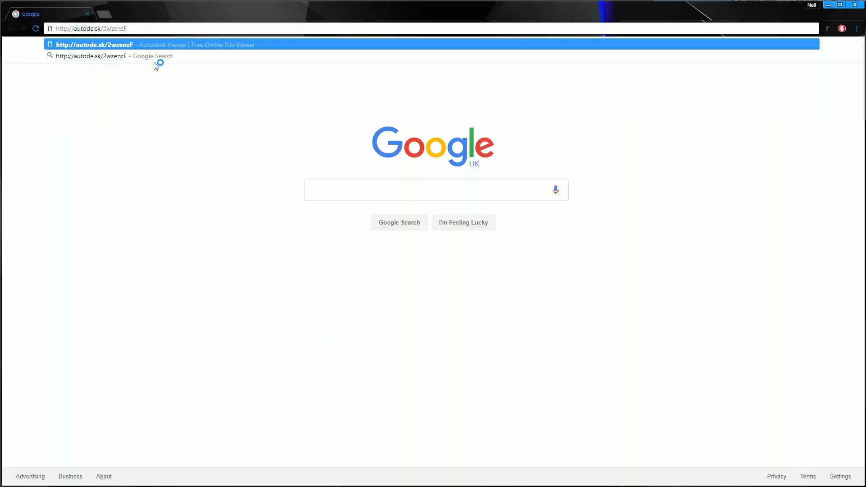
key(Return)
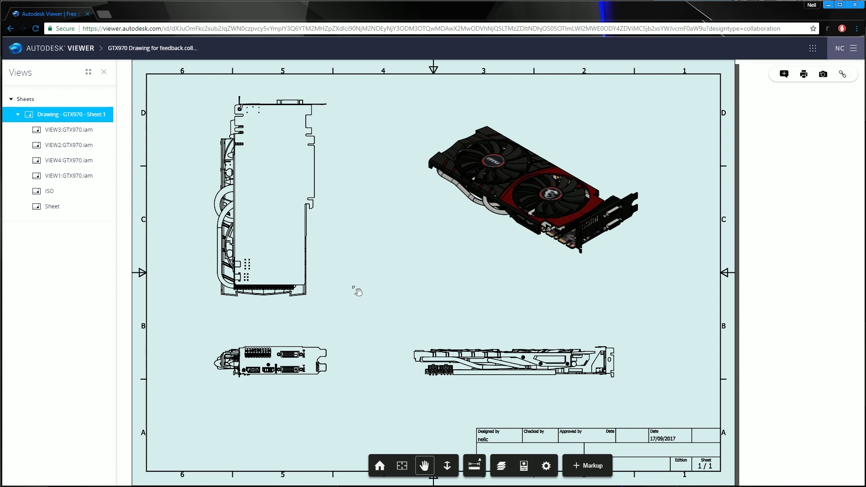
Measure the distance between the side view's left and right edges, about 123.350 mm
click(475, 467)
click(477, 418)
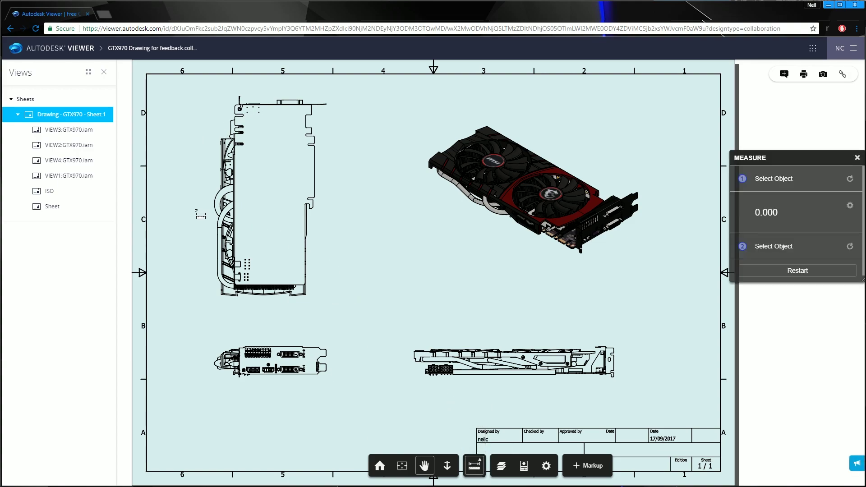
scroll(225, 254, up, 5)
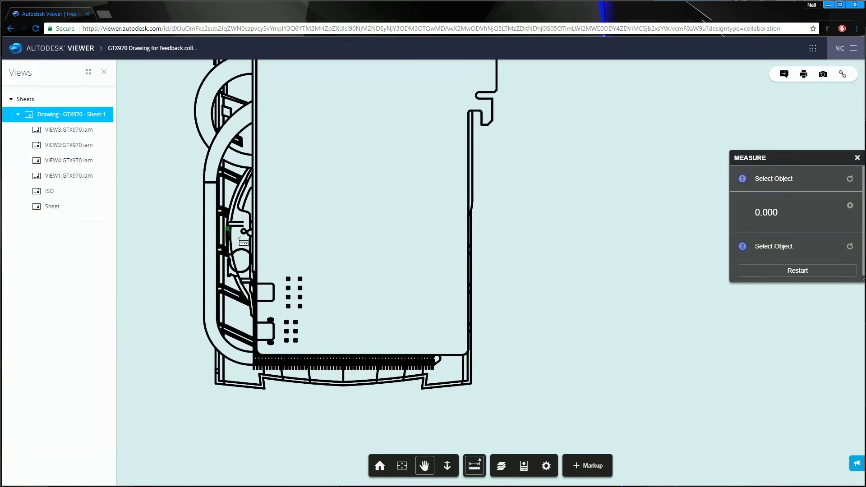
click(207, 245)
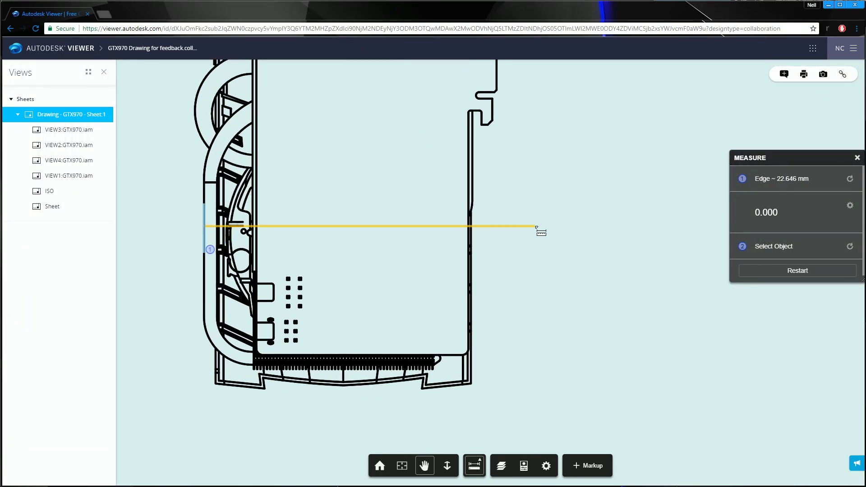
click(472, 234)
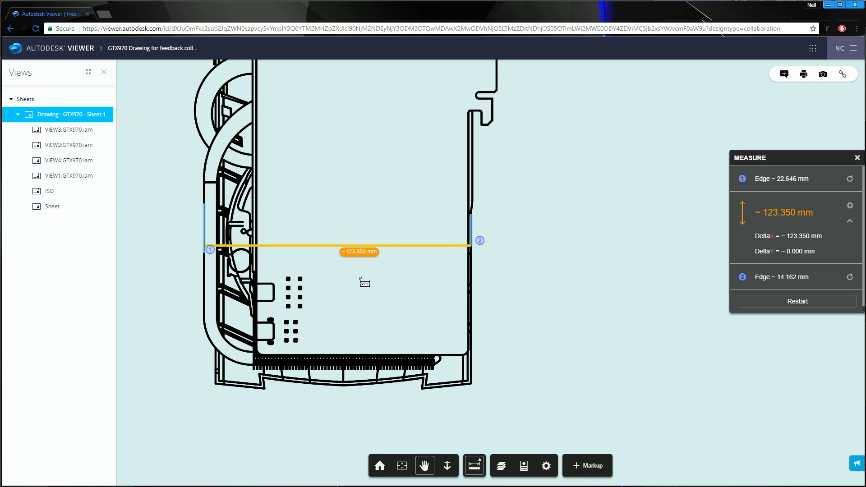
scroll(435, 318, down, 1)
scroll(435, 318, down, 6)
scroll(435, 317, up, 1)
drag(441, 325, 309, 286)
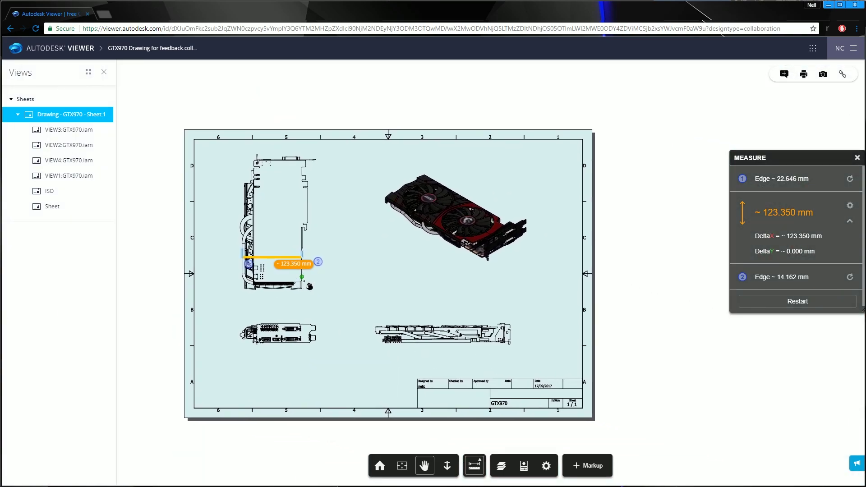
Close the browser, dismiss the Share View Complete confirmation in Vault, and open the View menu
click(860, 6)
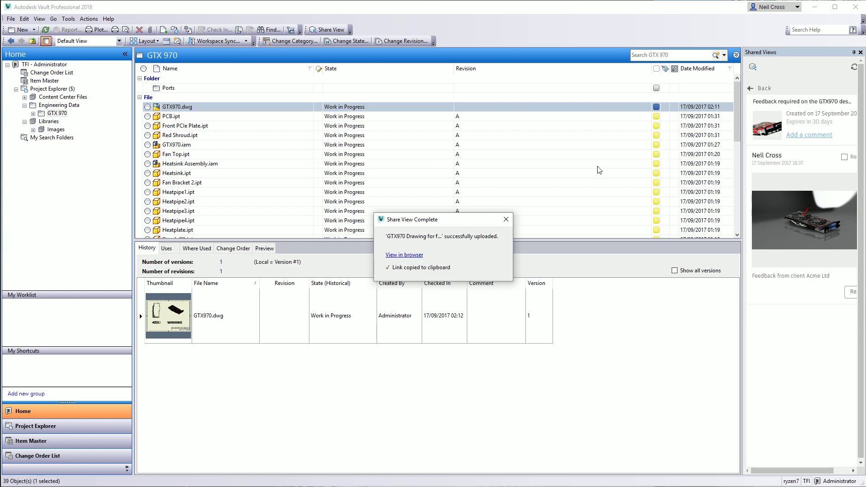
click(506, 220)
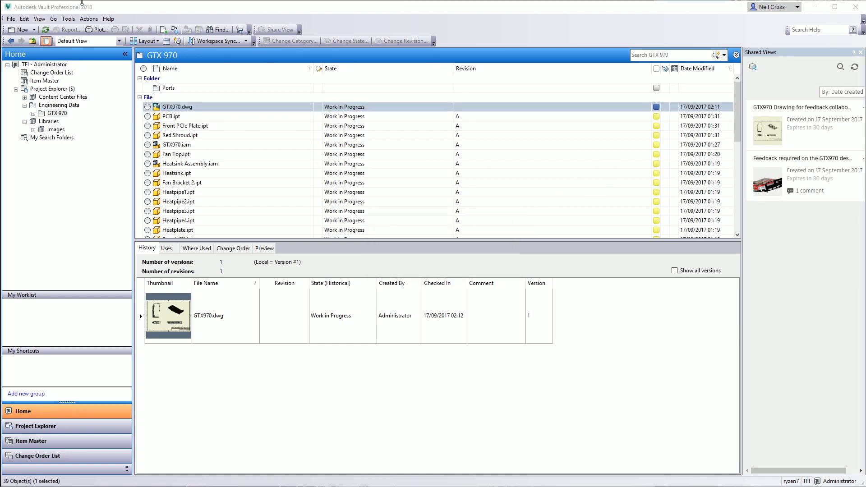
click(39, 18)
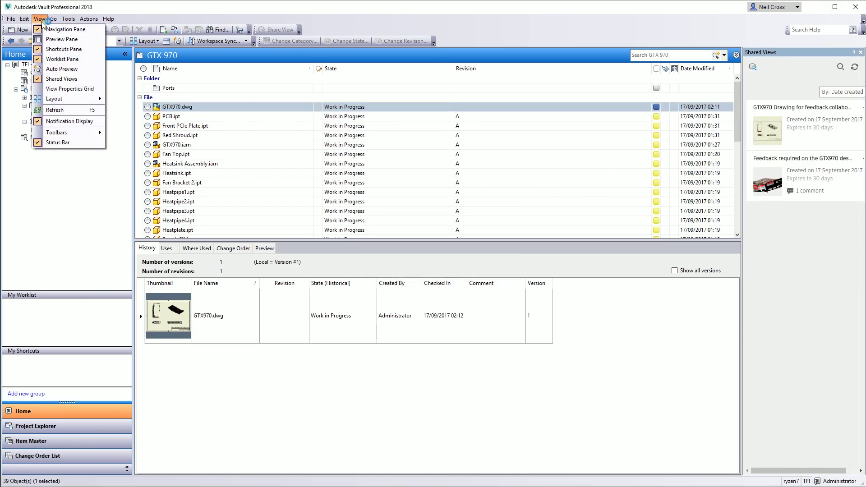
Keep the Shared Views panel displayed via View > Shared Views, then reselect GTX970.dwg
click(75, 80)
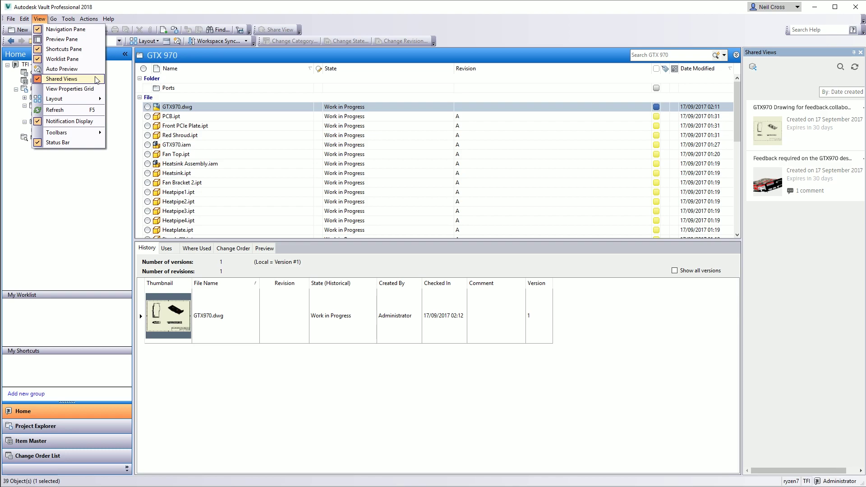
click(97, 80)
click(79, 80)
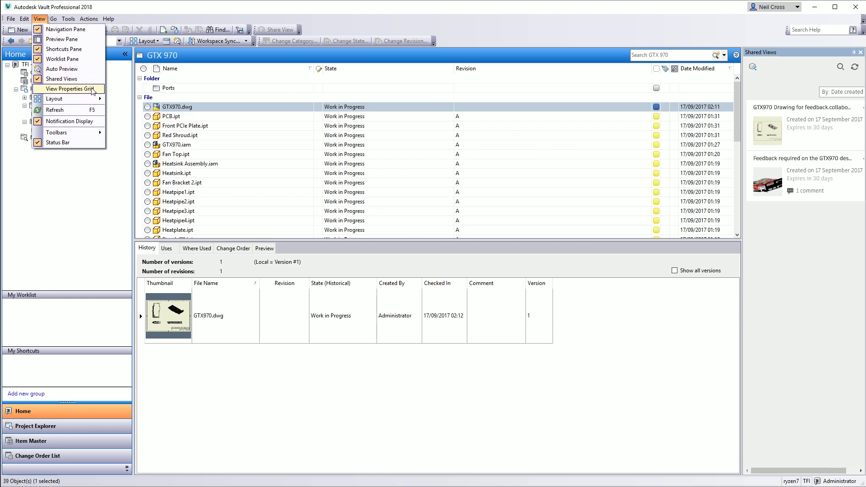
click(79, 80)
click(89, 18)
click(170, 108)
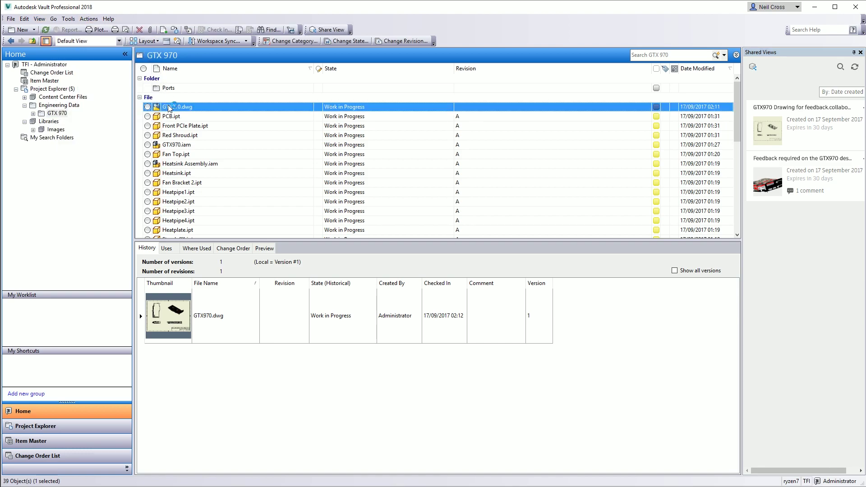
Share Red Shroud.ipt as a view keeping the default name 'Red Shroud'
right_click(181, 134)
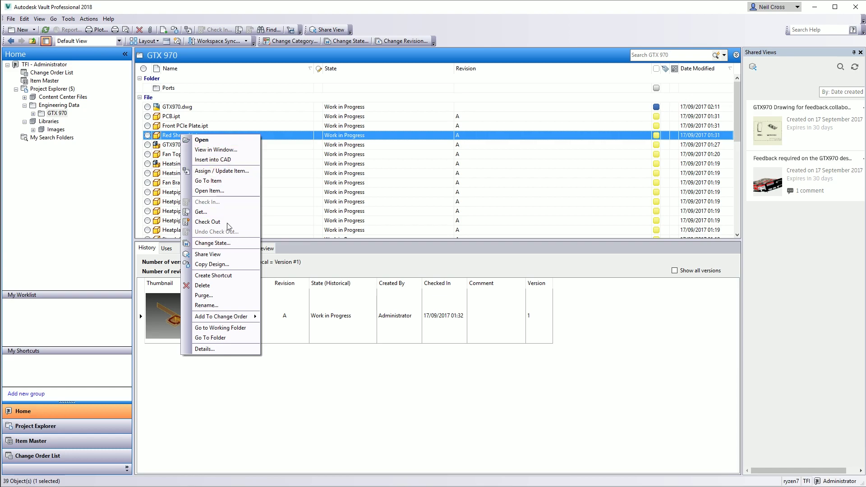
click(216, 254)
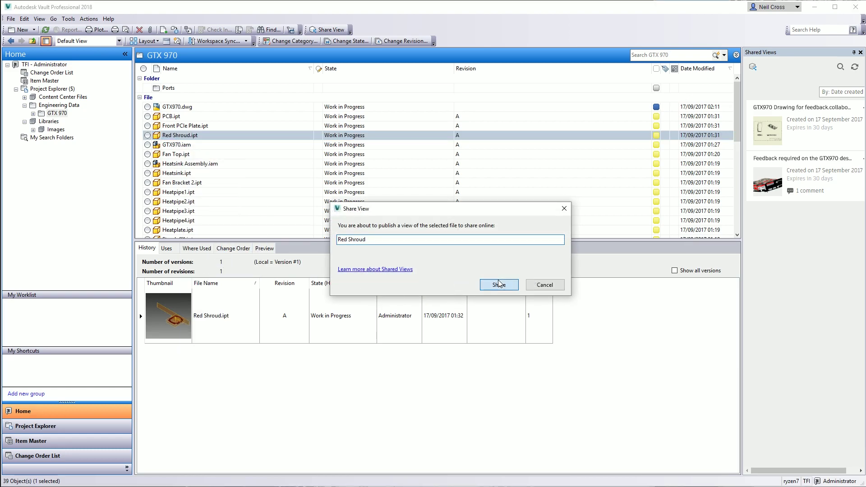
click(499, 284)
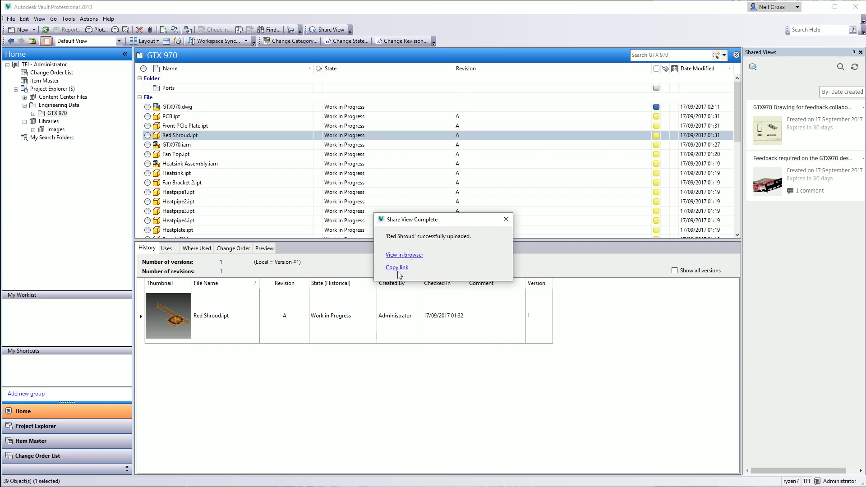
click(397, 269)
Copy the Red Shroud shared view's link from the Share View Complete dialog
click(397, 270)
Open the 'Feedback required on the GTX970' shared view and orbit the card to a top-front-right angle
click(505, 219)
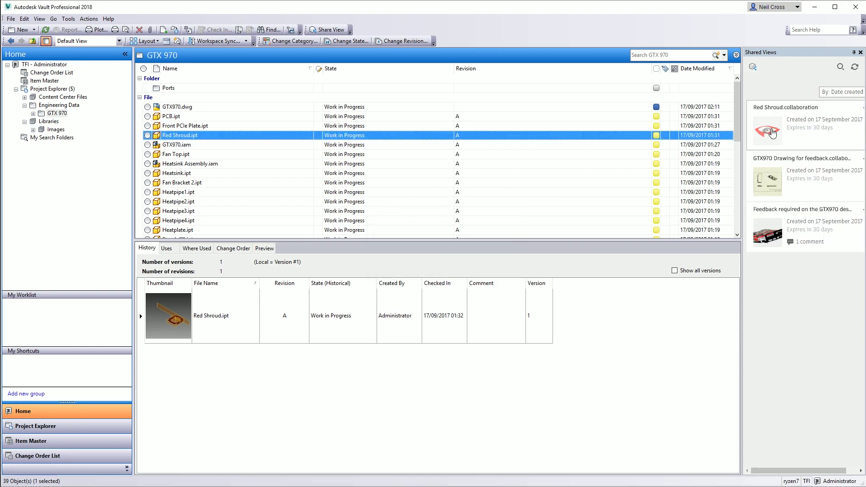
click(767, 233)
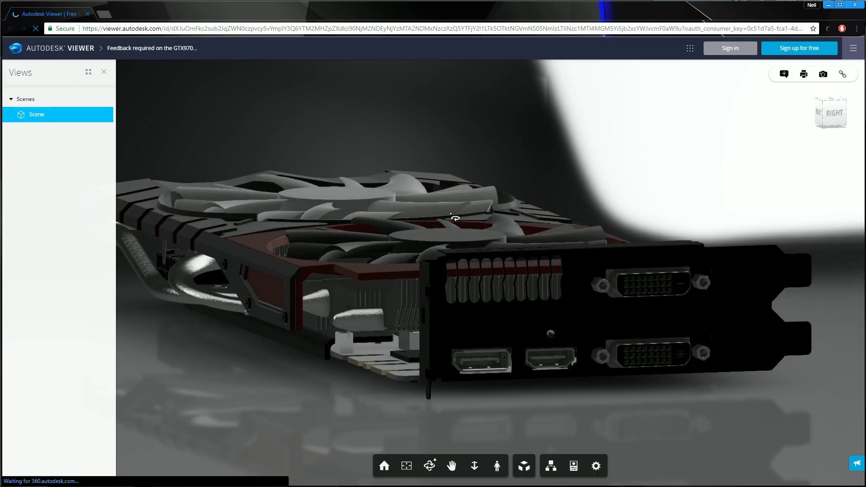
drag(451, 221, 543, 281)
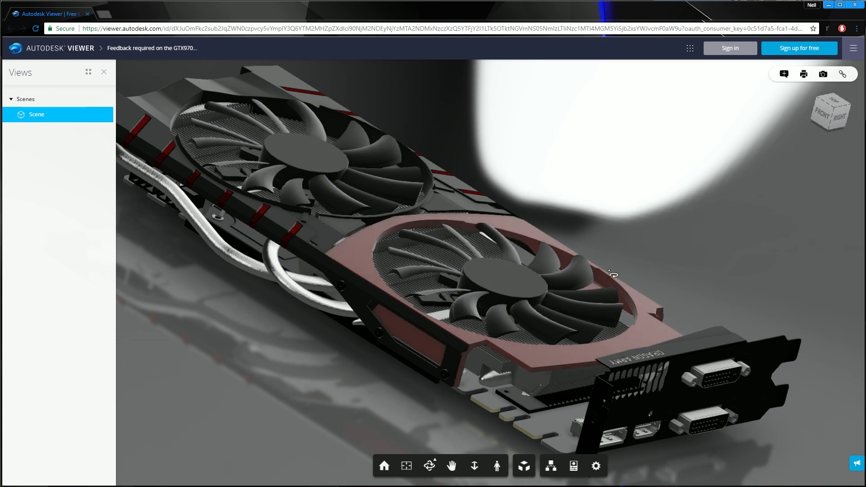
Orbit the GTX970 card once more, then close Autodesk Viewer to return to Vault
mouse_move(496, 344)
mouse_down()
mouse_move(498, 288)
mouse_move(501, 343)
mouse_up()
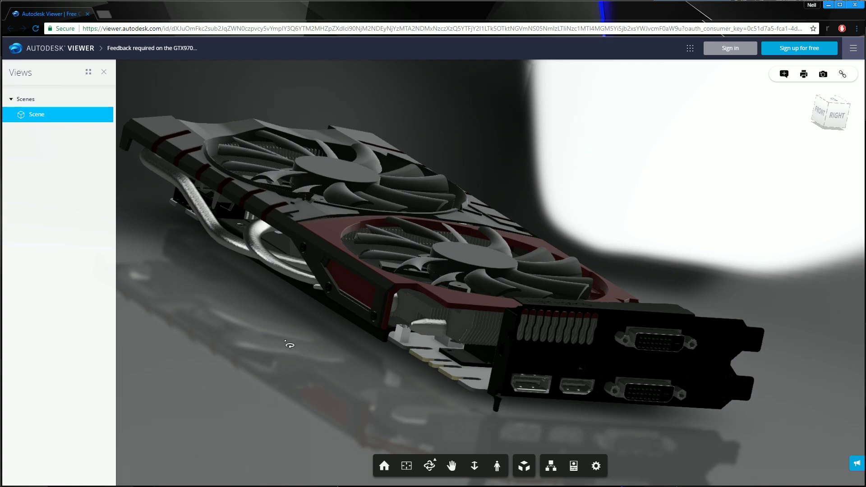
click(847, 8)
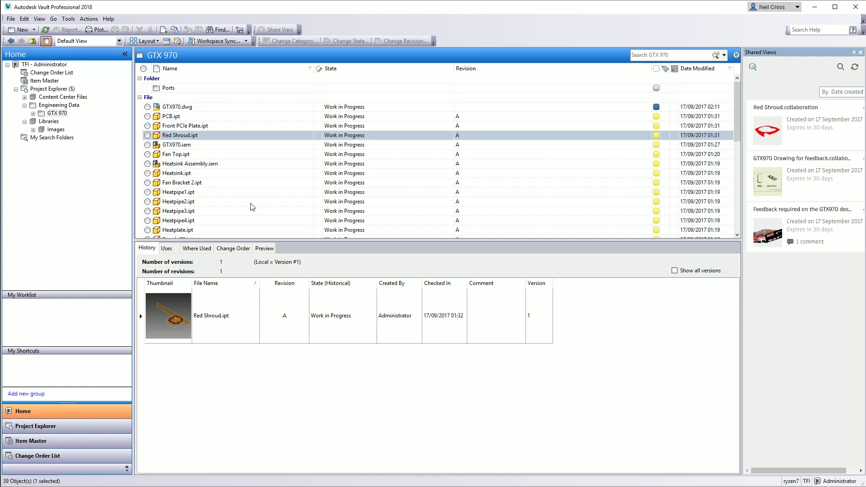
click(183, 137)
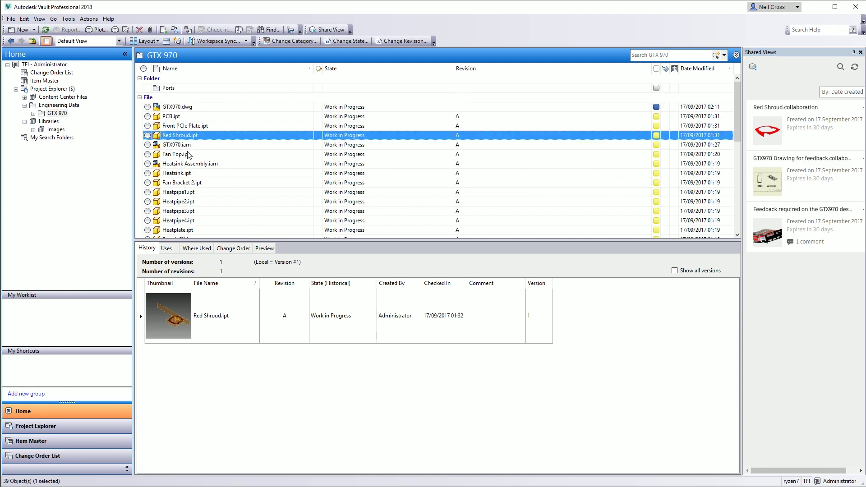